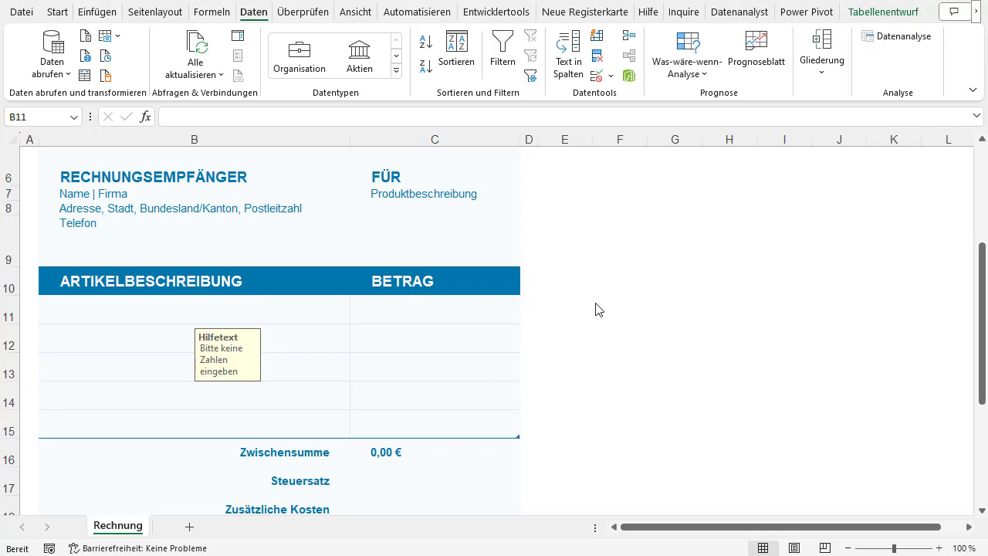
Step: Scroll to the item rows and select cell B12 to receive the next input rule
{"action": "scroll", "coordinate": [531, 281], "scroll_direction": "up", "scroll_amount": 2}
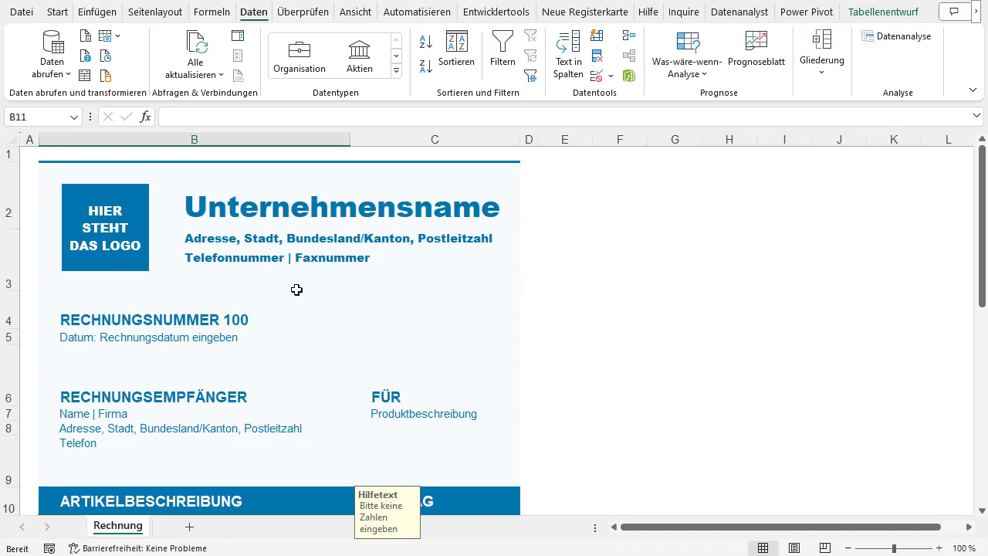
{"action": "scroll", "coordinate": [329, 286], "scroll_direction": "down", "scroll_amount": 2}
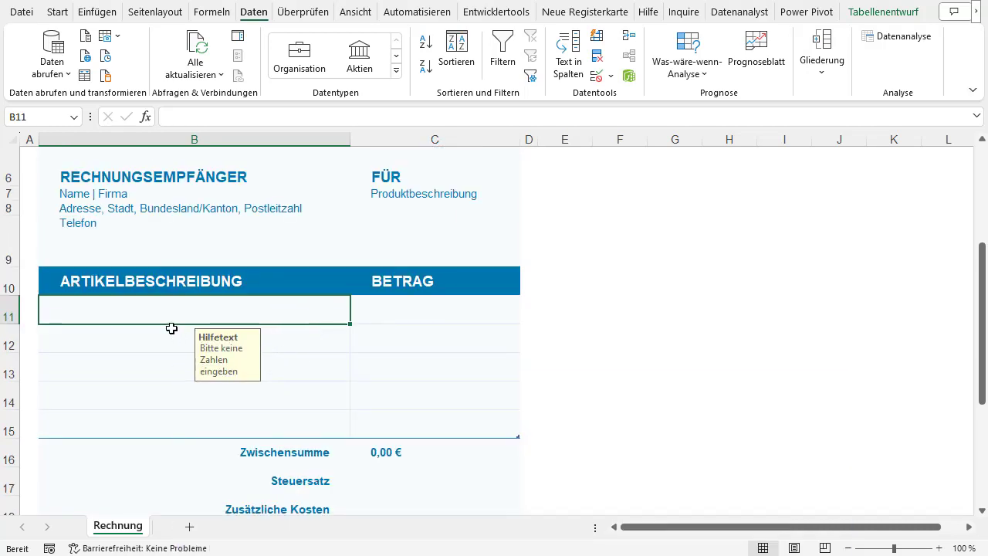
{"action": "left_click", "coordinate": [292, 341]}
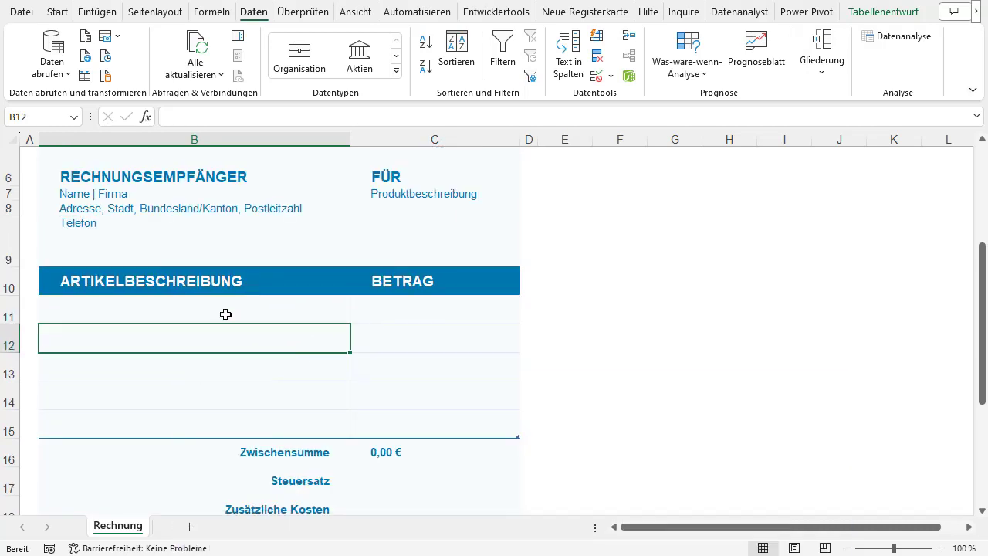
{"action": "left_click_drag", "start_coordinate": [216, 346], "coordinate": [230, 422]}
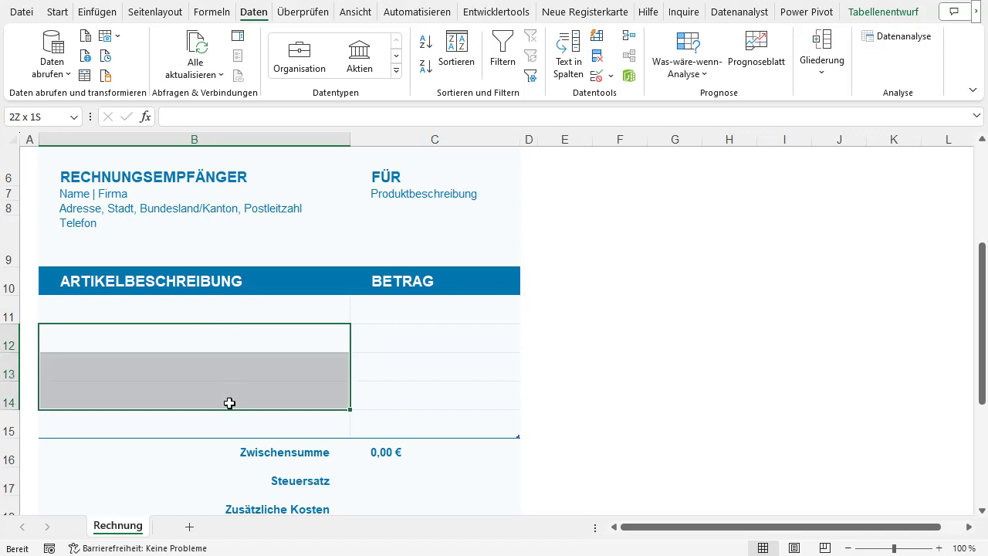
{"action": "left_click", "coordinate": [234, 344]}
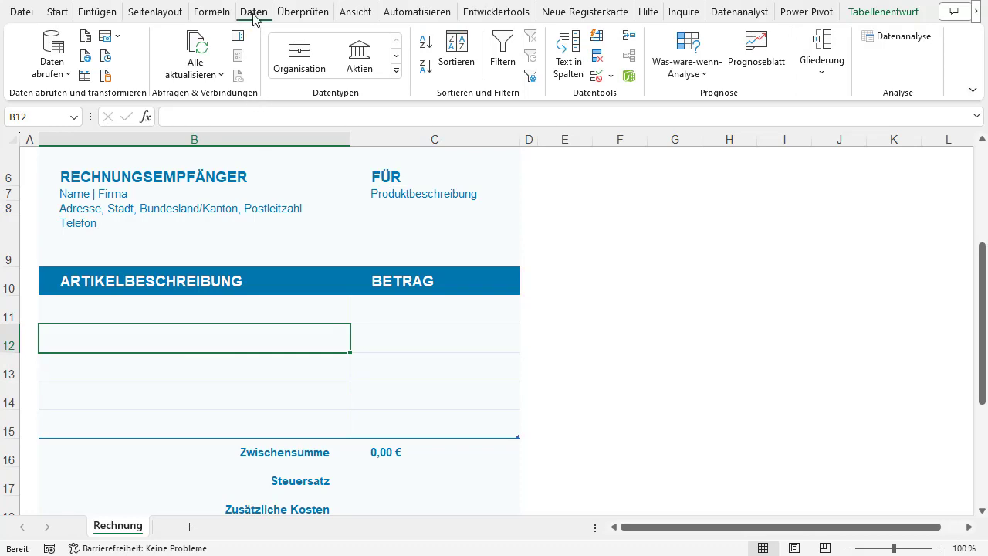
Step: In B12's Data Validation, enter input-message title 'Eingabehinweis' and text 'Bitte keine Zahlen eingeben'
{"action": "left_click", "coordinate": [615, 79]}
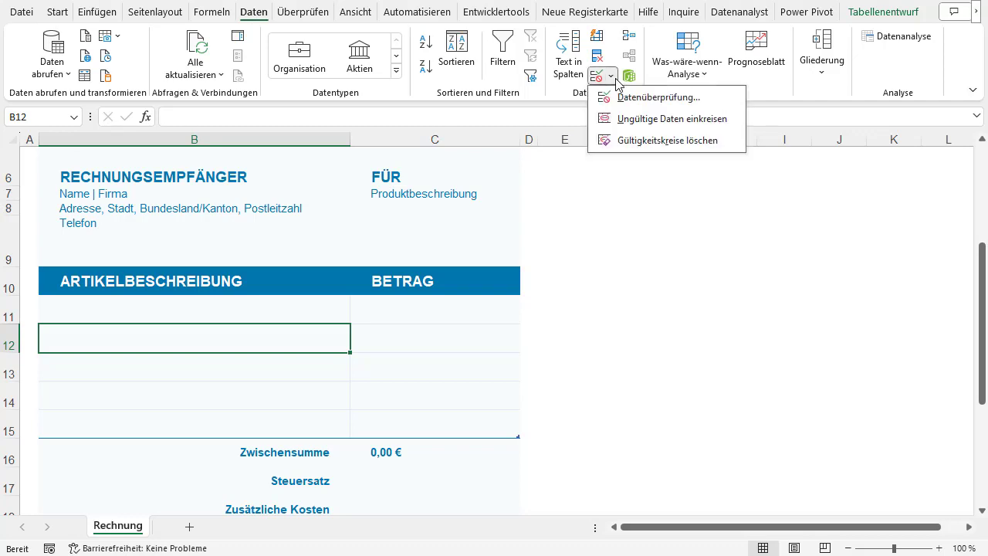
{"action": "left_click", "coordinate": [661, 99]}
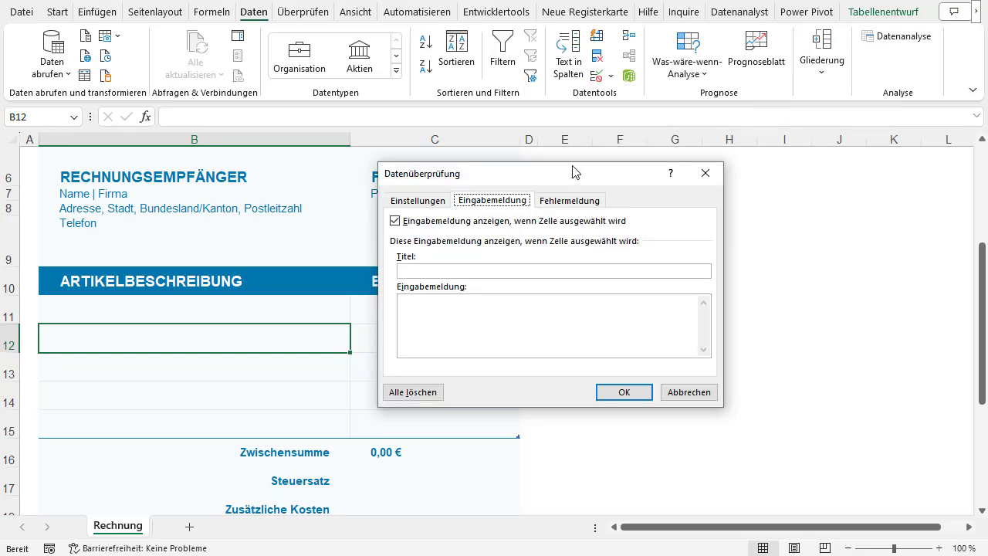
{"action": "left_click_drag", "start_coordinate": [514, 172], "coordinate": [480, 157]}
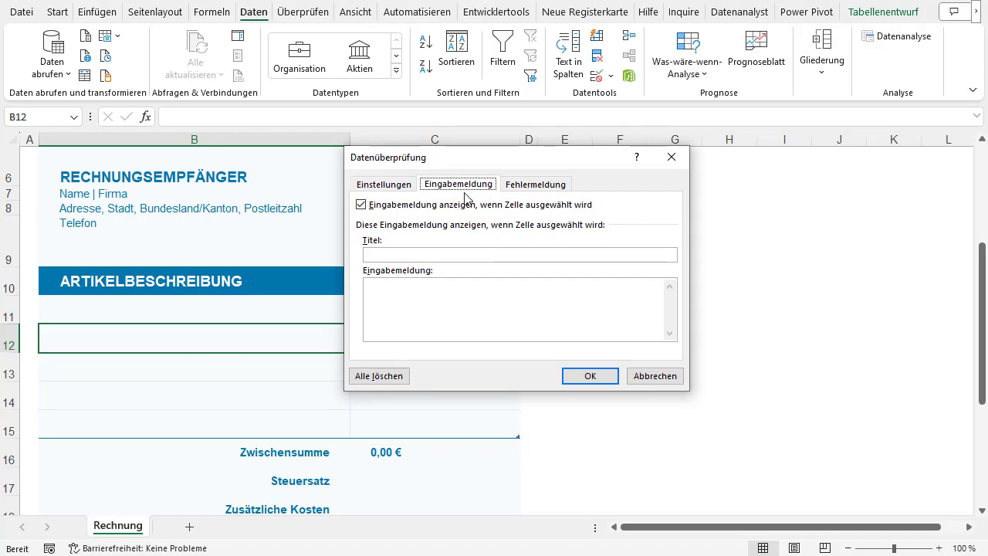
{"action": "left_click", "coordinate": [421, 254]}
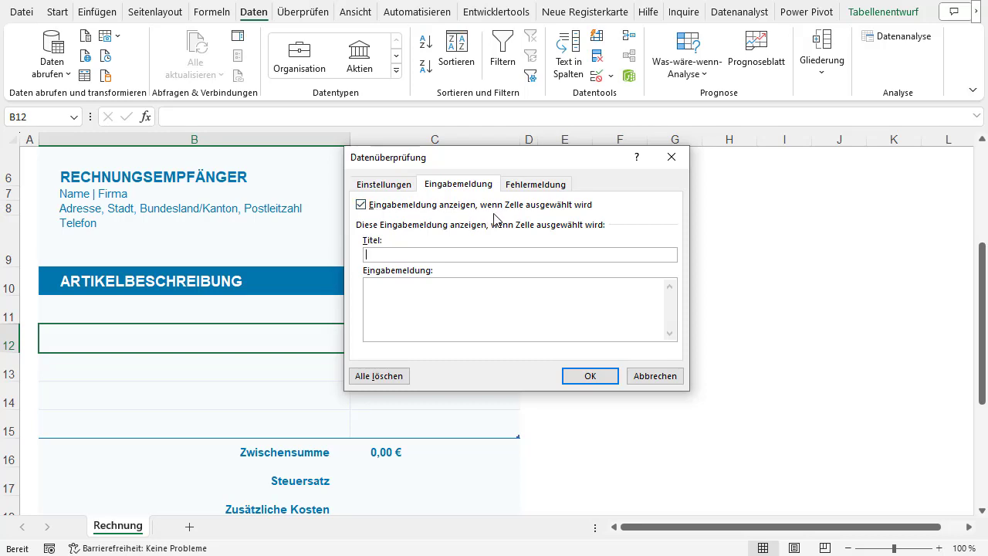
{"action": "left_click", "coordinate": [361, 205]}
{"action": "left_click", "coordinate": [361, 205]}
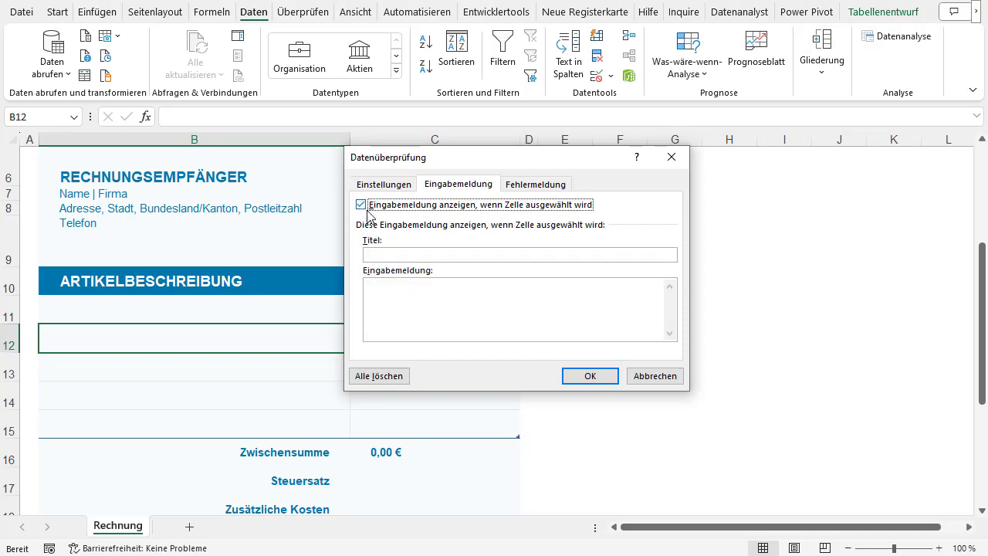
{"action": "left_click", "coordinate": [402, 255]}
{"action": "type", "text": "Eingabem"}
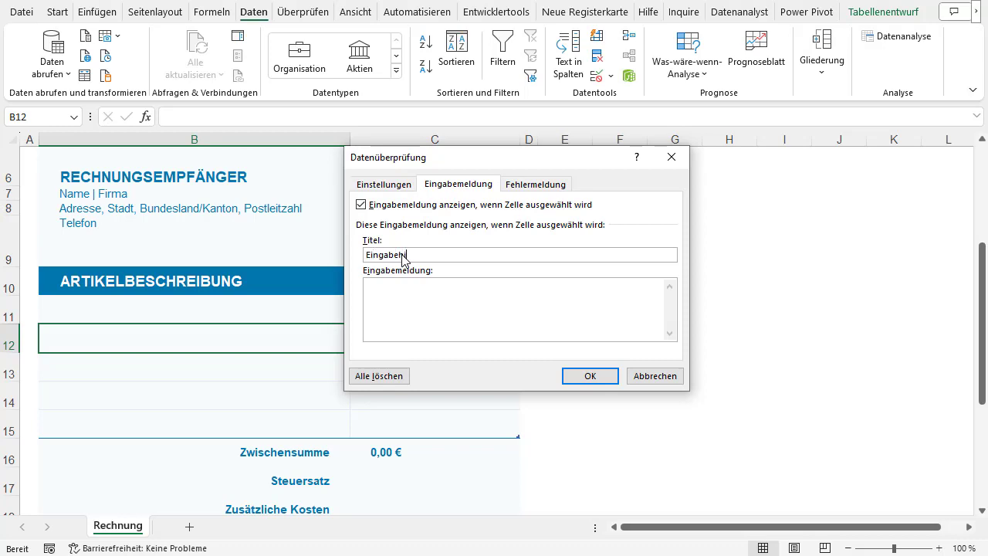
{"action": "type", "text": "inweis"}
{"action": "left_click", "coordinate": [416, 299]}
{"action": "type", "text": "Bitte keine "}
{"action": "type", "text": "Zahlen eingeben"}
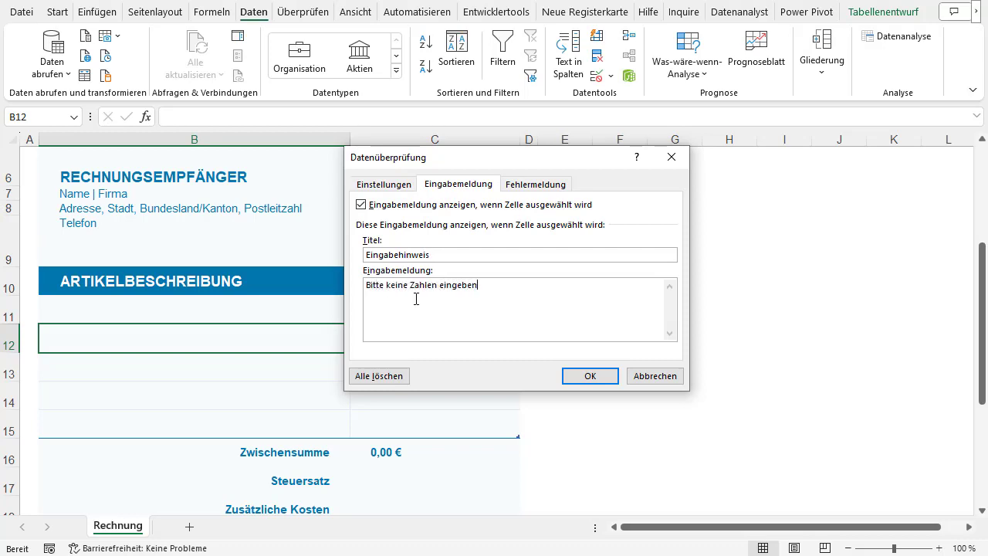
{"action": "left_click_drag", "start_coordinate": [490, 286], "coordinate": [337, 247]}
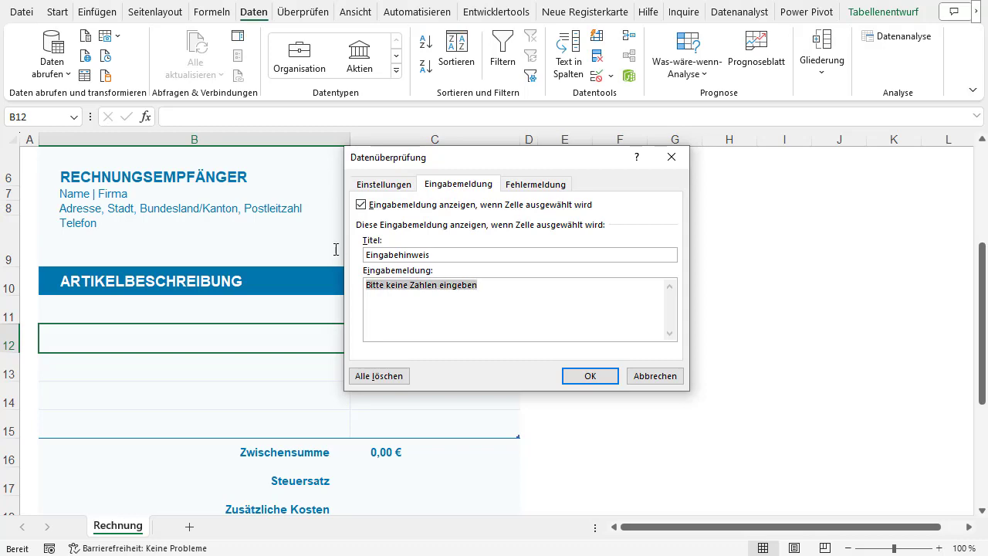
{"action": "left_click", "coordinate": [438, 254]}
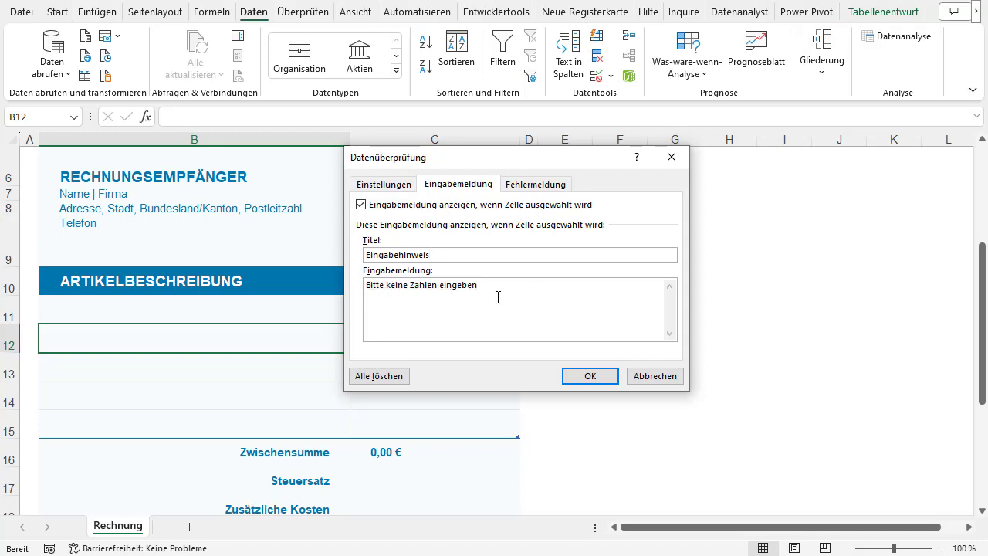
Step: Confirm B12's input message, check the hint appears on reselecting B12, then select B13
{"action": "left_click", "coordinate": [590, 375]}
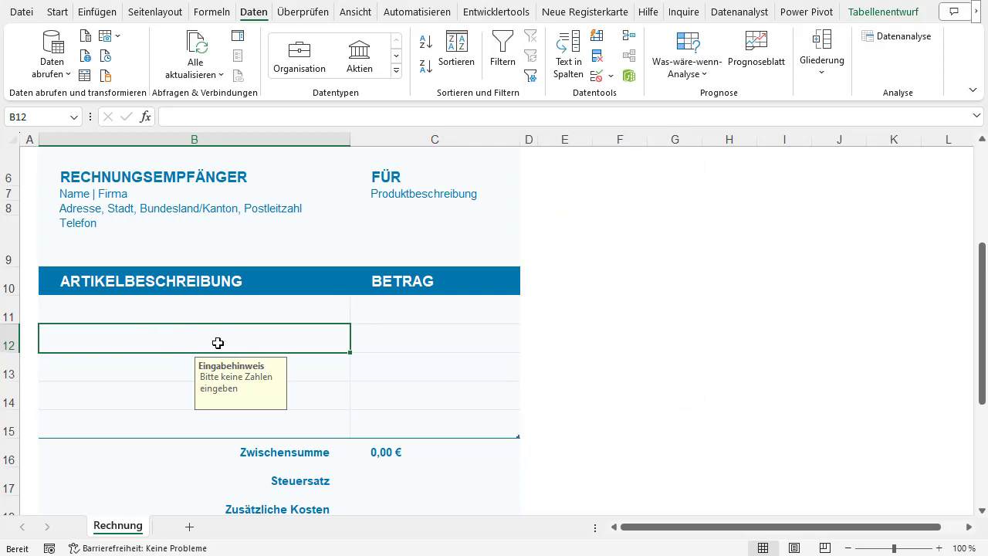
{"action": "left_click", "coordinate": [174, 386]}
{"action": "left_click", "coordinate": [179, 349]}
{"action": "left_click", "coordinate": [316, 372]}
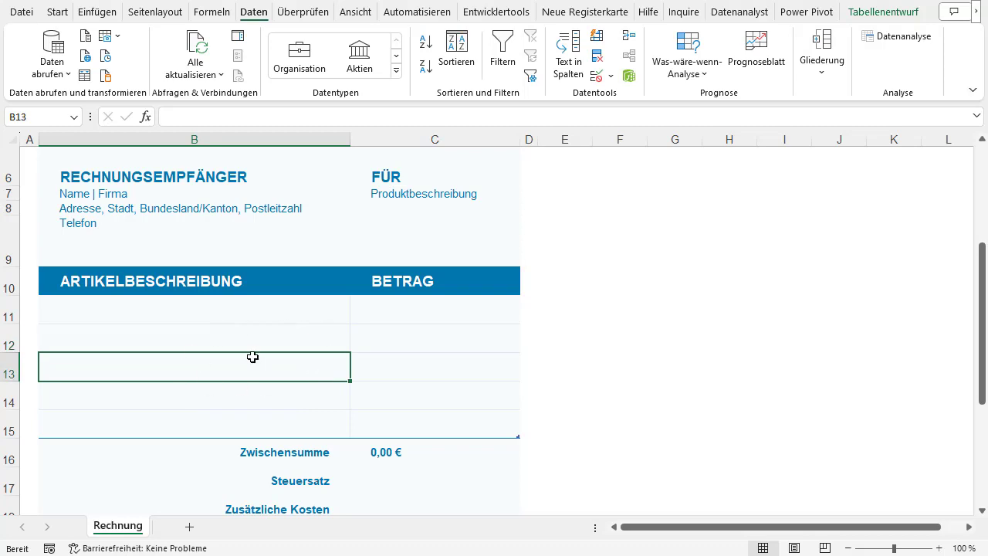
Step: Open the Data Validation dialog for B13 and view the error alert and criteria settings
{"action": "left_click", "coordinate": [611, 80]}
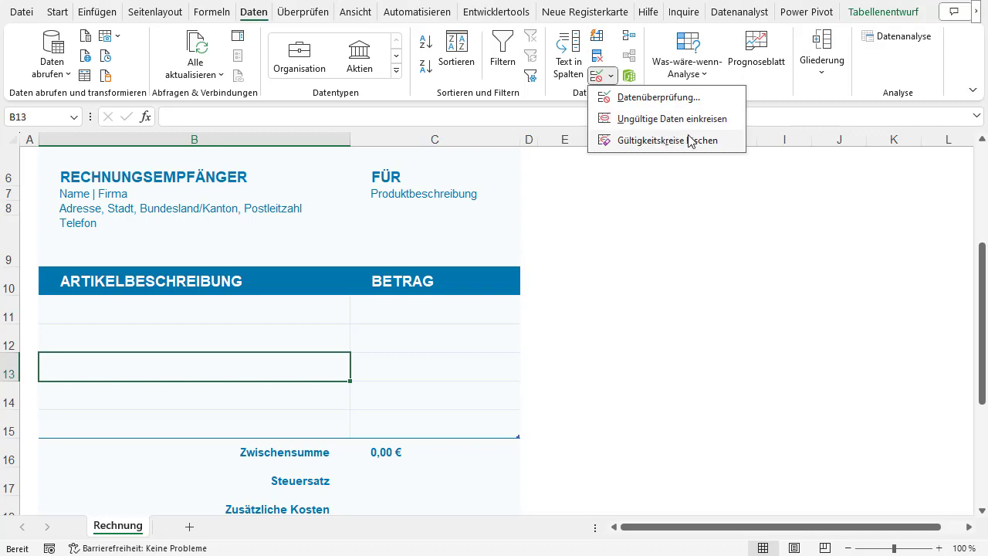
{"action": "left_click", "coordinate": [637, 100]}
{"action": "left_click", "coordinate": [531, 189]}
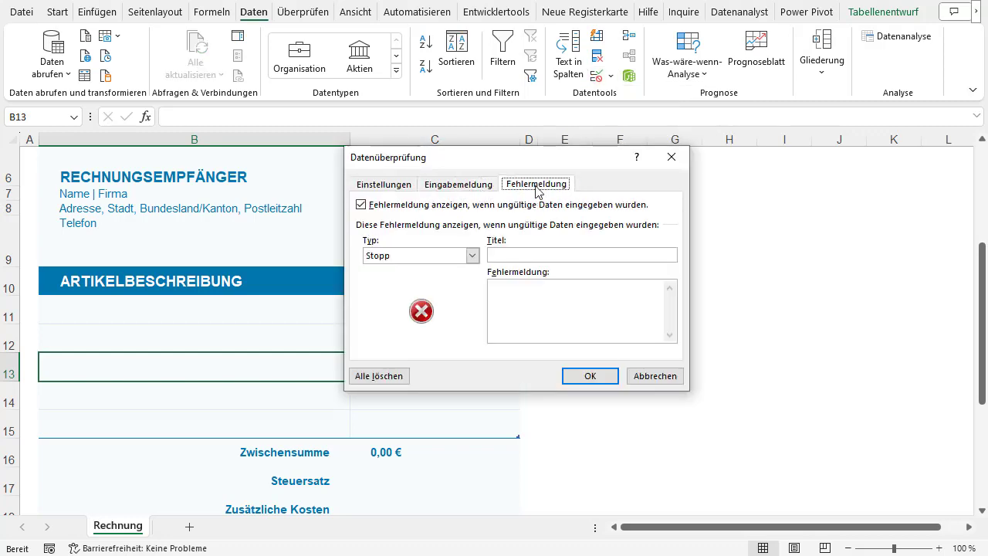
{"action": "left_click", "coordinate": [407, 190]}
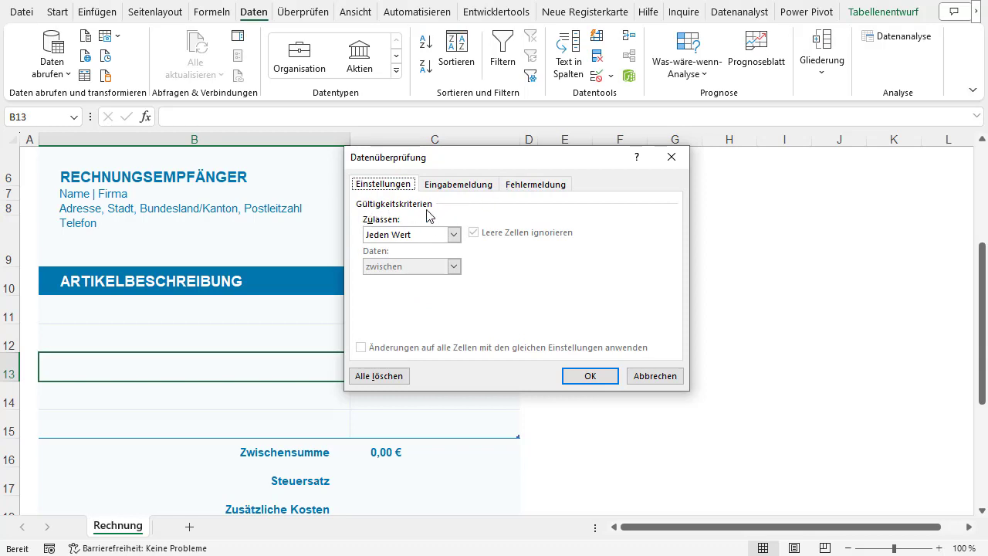
Step: Try text length, custom and whole number as B13's allowed type, close the dialog, and select C13
{"action": "left_click", "coordinate": [455, 236]}
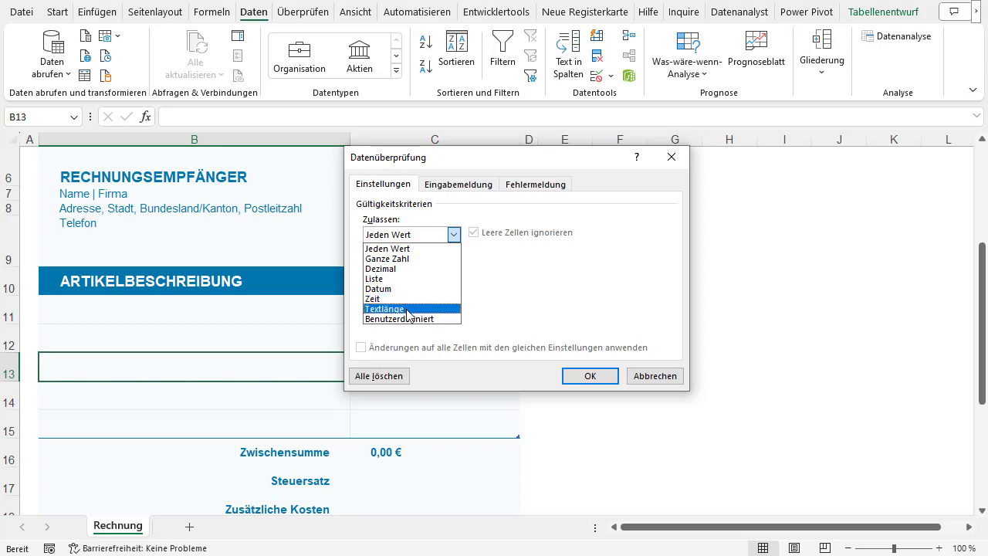
{"action": "left_click", "coordinate": [406, 308]}
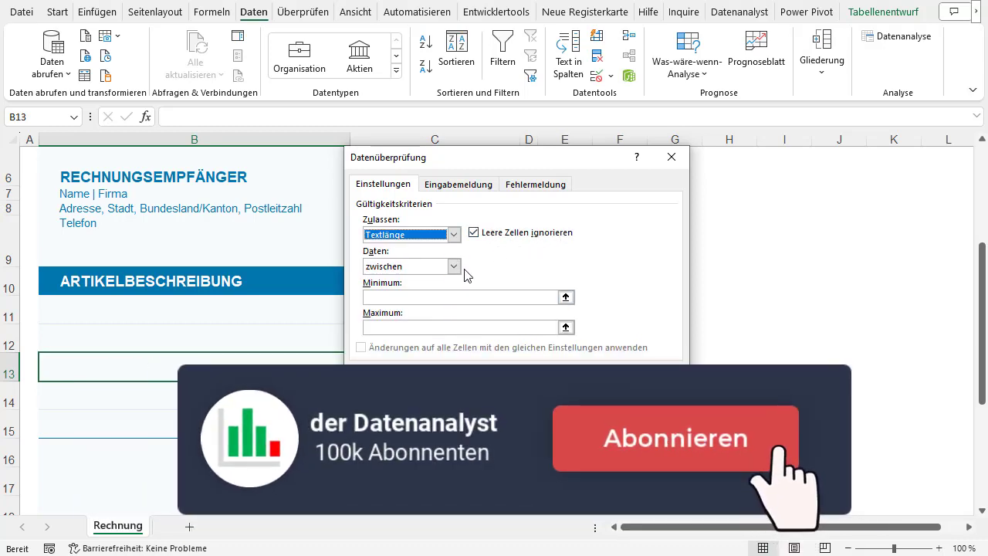
{"action": "left_click", "coordinate": [454, 266]}
{"action": "left_click", "coordinate": [452, 279]}
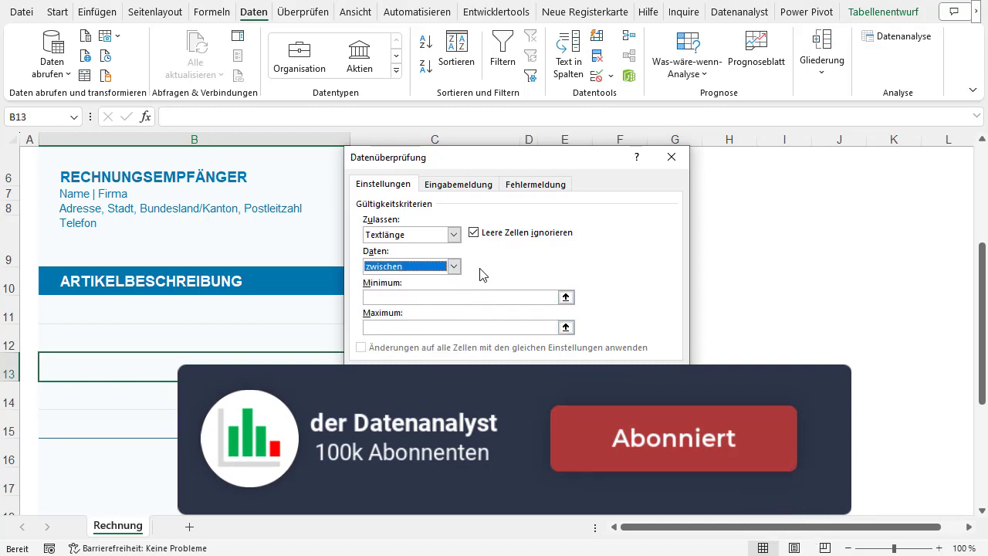
{"action": "left_click", "coordinate": [444, 236]}
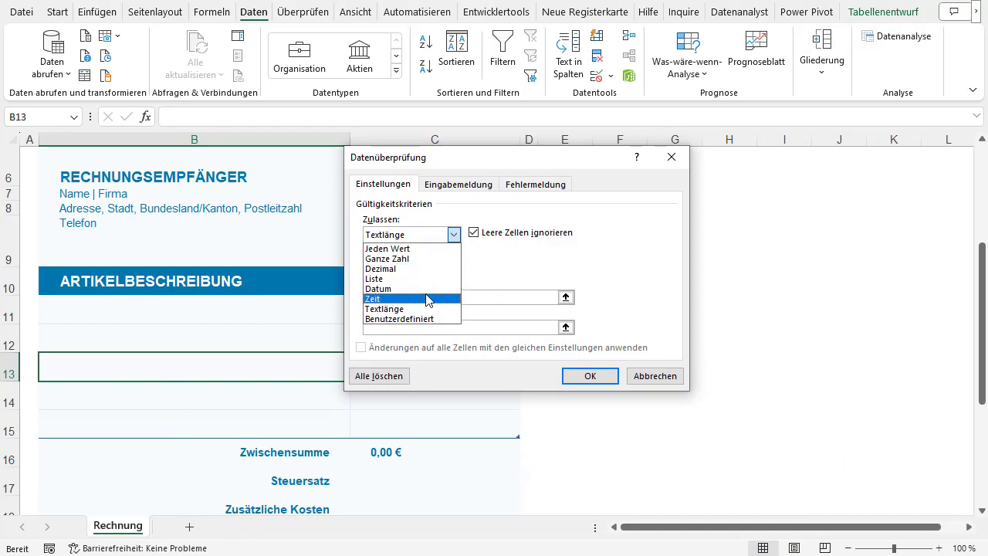
{"action": "left_click", "coordinate": [429, 318]}
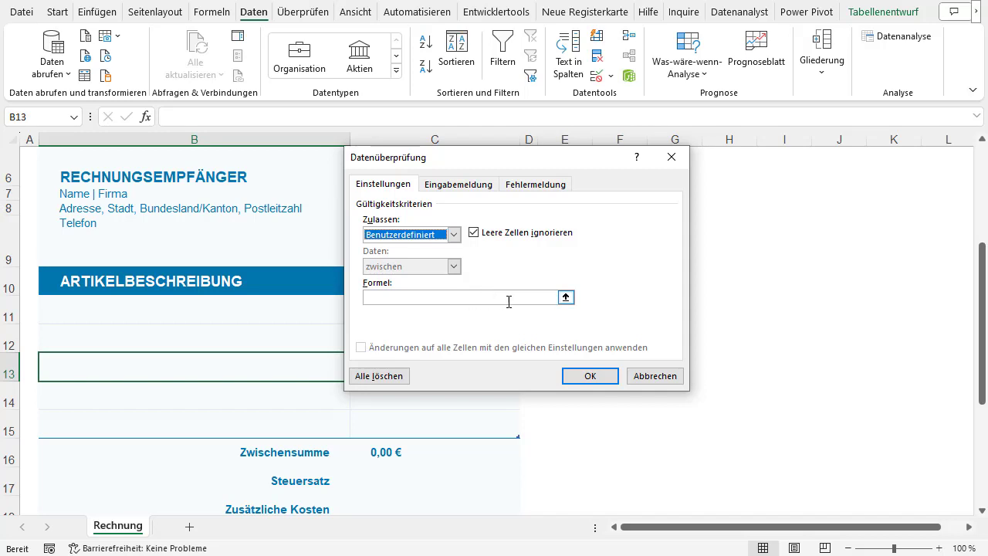
{"action": "left_click", "coordinate": [454, 234]}
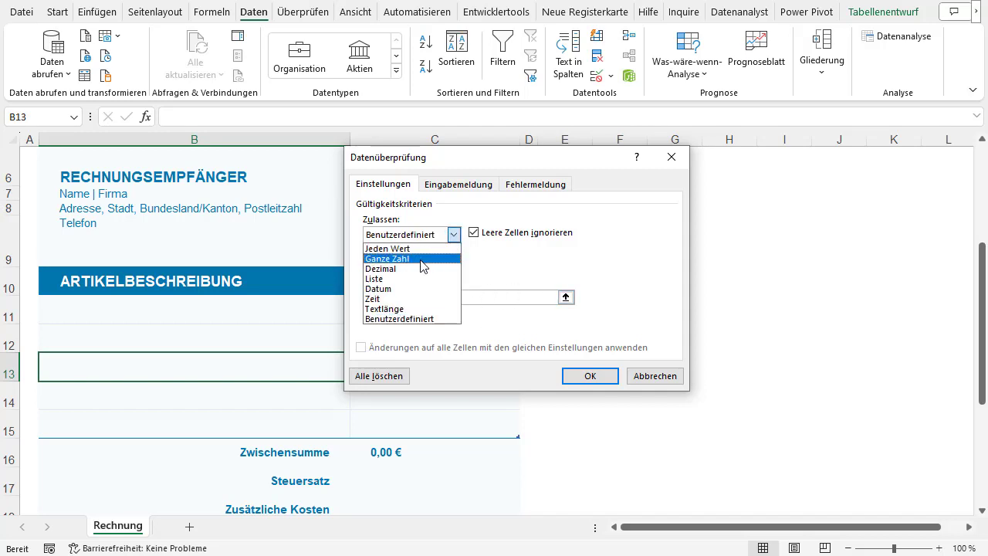
{"action": "left_click", "coordinate": [421, 260]}
{"action": "left_click", "coordinate": [474, 296]}
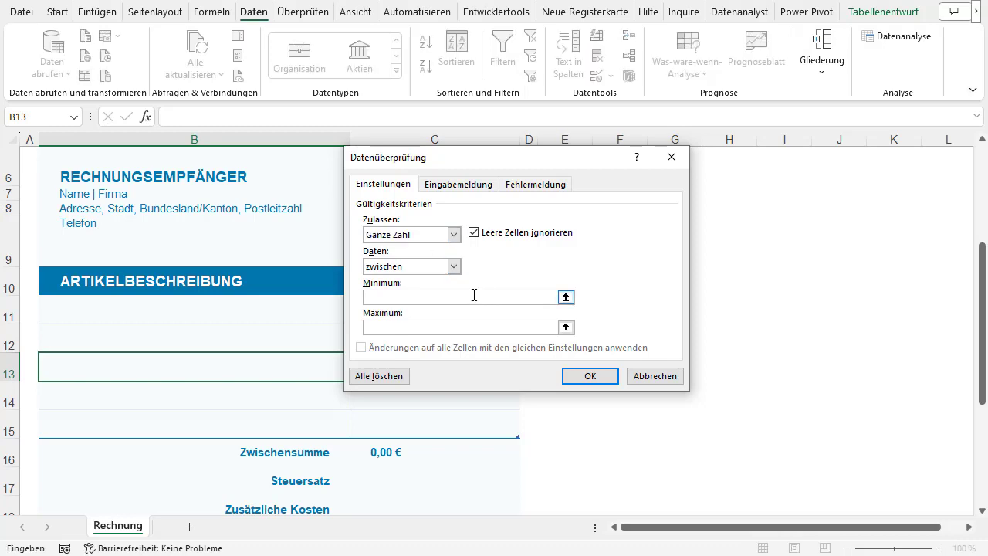
{"action": "left_click", "coordinate": [591, 377]}
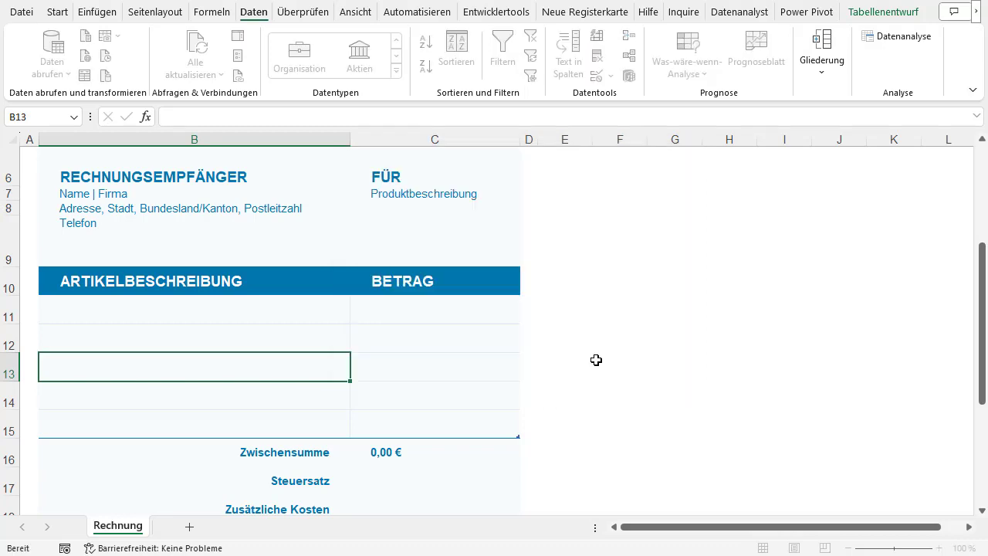
{"action": "left_click", "coordinate": [396, 364]}
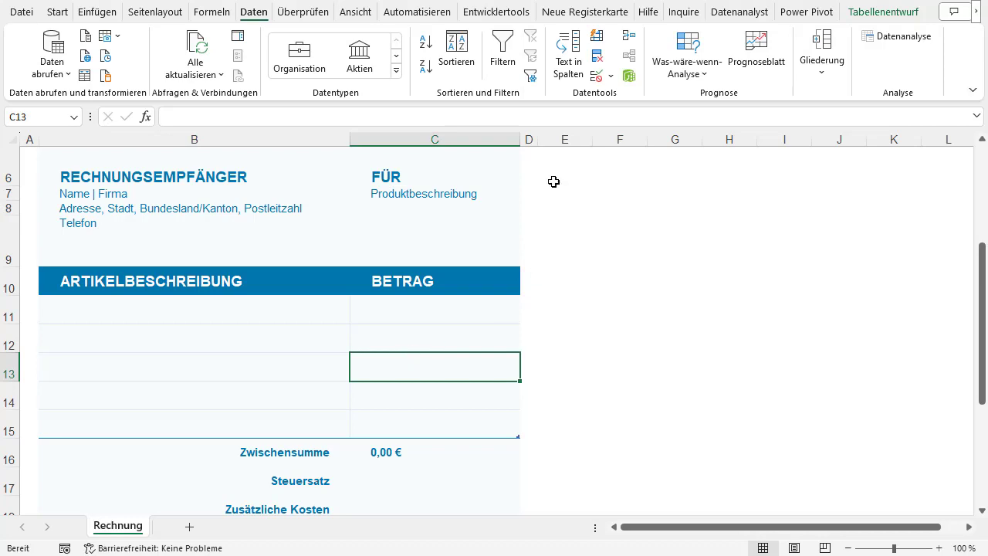
Step: Open Data Validation for C13 and set Allow to Whole number
{"action": "left_click", "coordinate": [610, 75]}
{"action": "left_click", "coordinate": [613, 100]}
{"action": "left_click", "coordinate": [453, 233]}
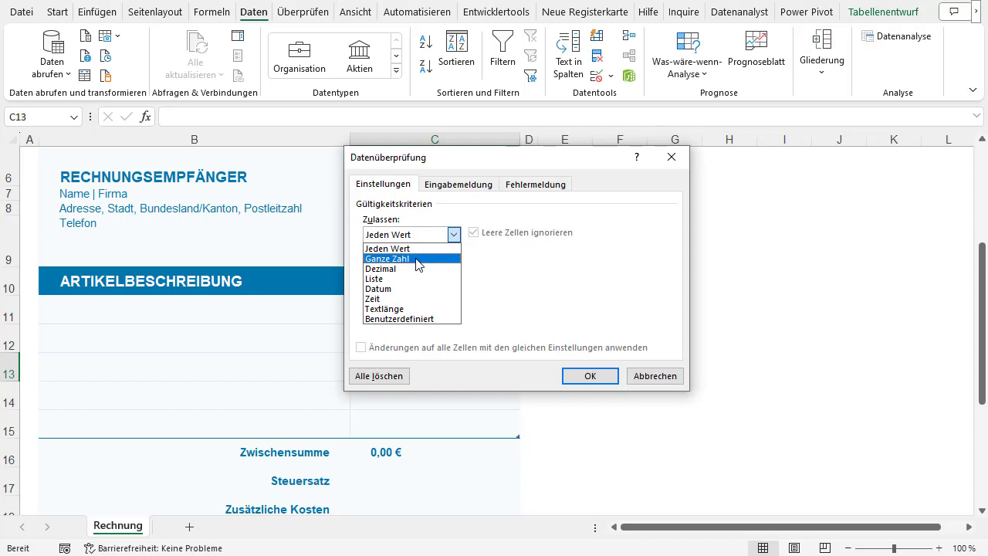
{"action": "left_click", "coordinate": [417, 260]}
Step: Set C13's limits to minimum -100 and maximum 1000 and apply them
{"action": "left_click", "coordinate": [457, 296]}
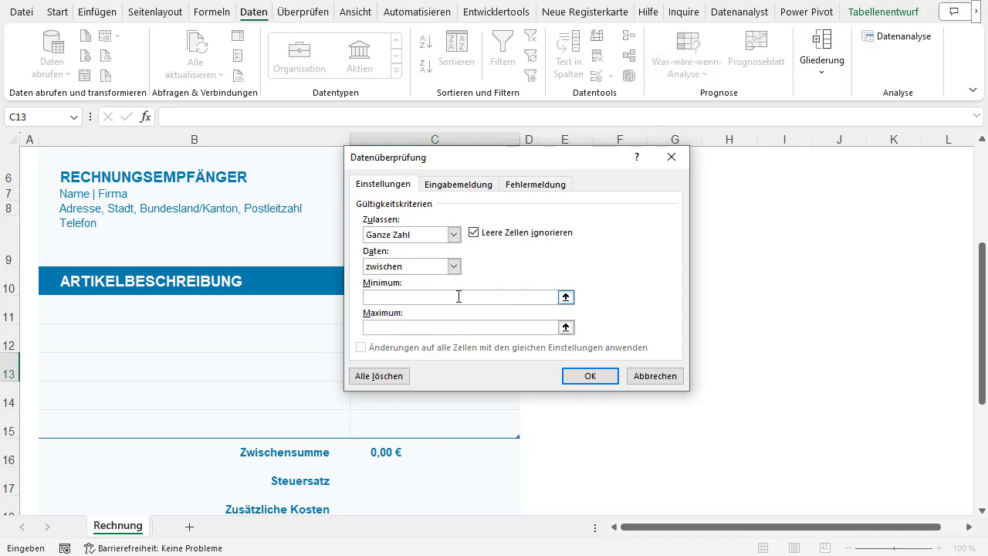
{"action": "type", "text": "0"}
{"action": "key", "text": "Tab"}
{"action": "left_click", "coordinate": [379, 297]}
{"action": "key", "text": "BackSpace"}
{"action": "type", "text": "10"}
{"action": "type", "text": "0"}
{"action": "key", "text": "Tab"}
{"action": "type", "text": "10"}
{"action": "type", "text": "00"}
{"action": "left_click", "coordinate": [576, 382]}
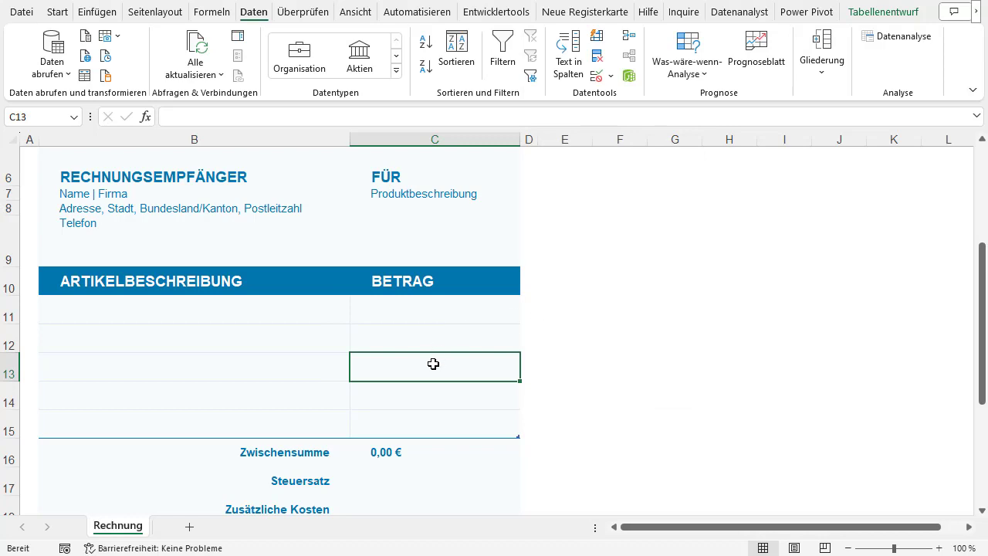
{"action": "left_click", "coordinate": [430, 335]}
{"action": "left_click", "coordinate": [436, 375]}
{"action": "type", "text": "2.3"}
{"action": "key", "text": "Return"}
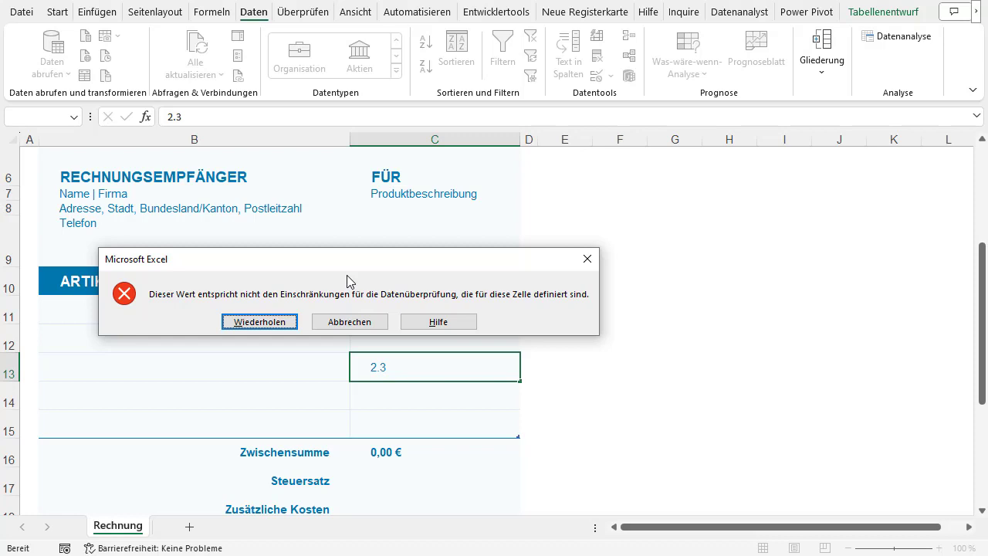
{"action": "left_click", "coordinate": [350, 321]}
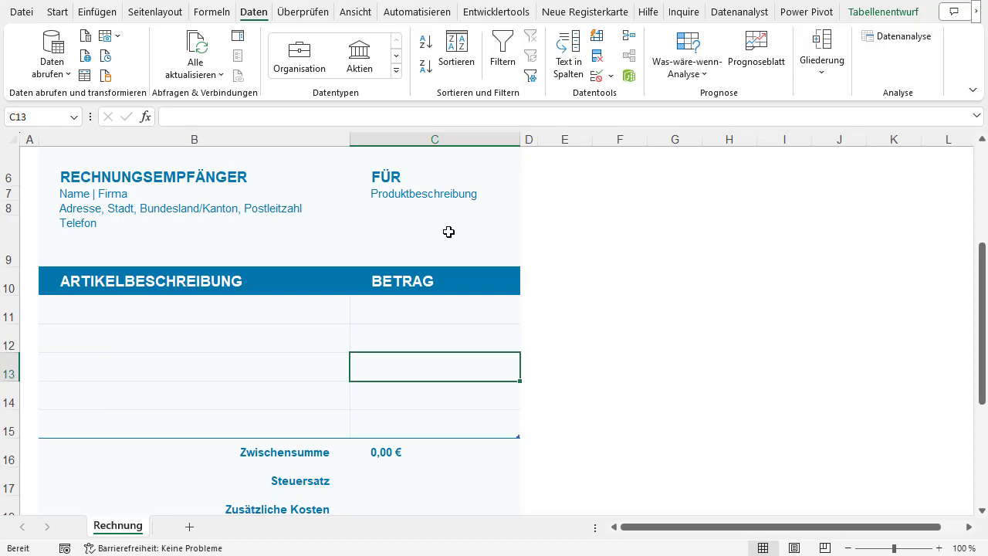
Step: Set C13's error alert style to Information
{"action": "left_click", "coordinate": [611, 78]}
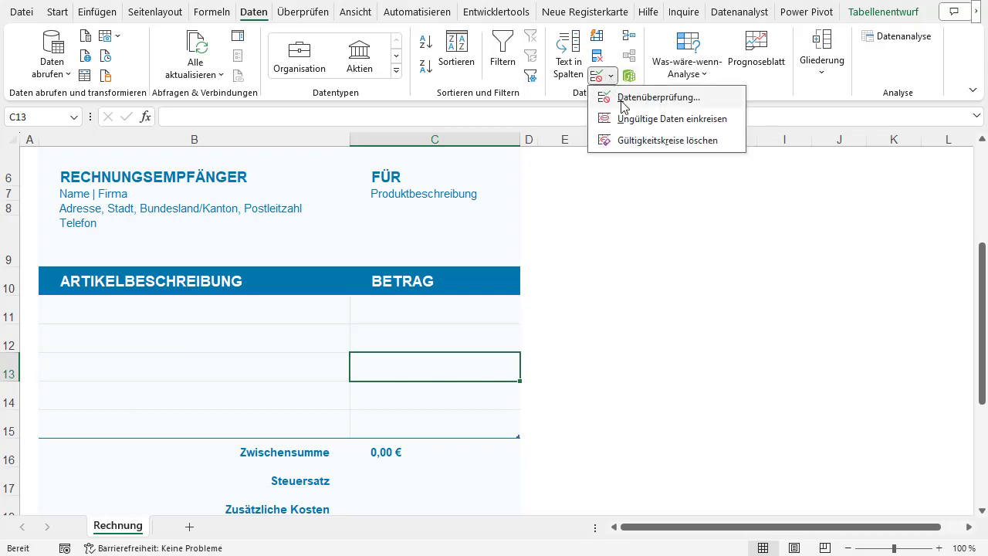
{"action": "left_click", "coordinate": [647, 100]}
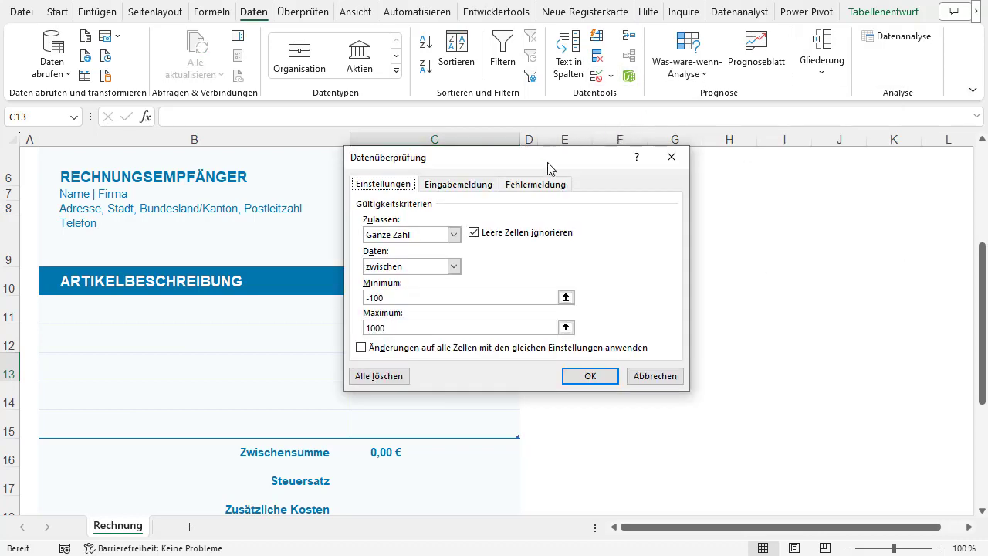
{"action": "left_click", "coordinate": [475, 159]}
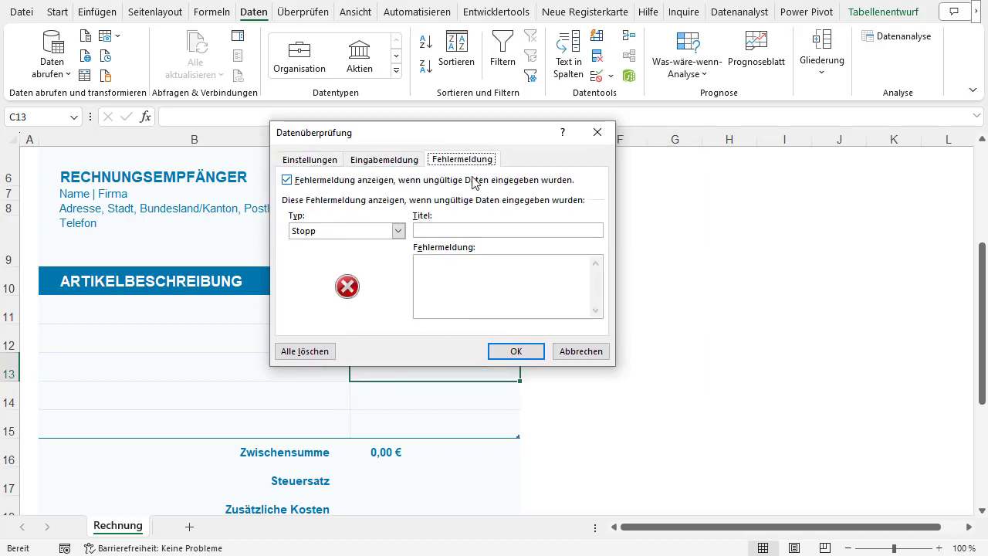
{"action": "left_click", "coordinate": [397, 233]}
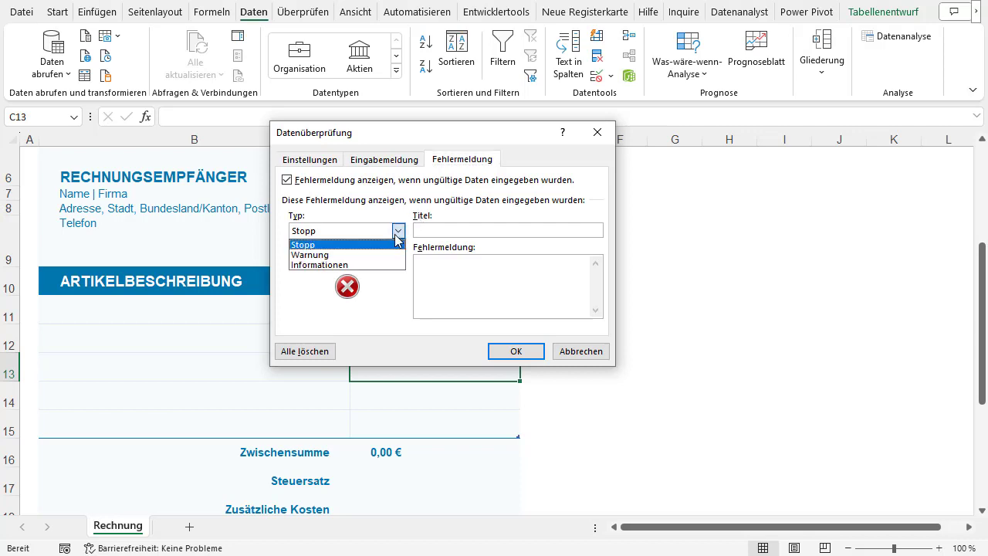
{"action": "left_click", "coordinate": [351, 256]}
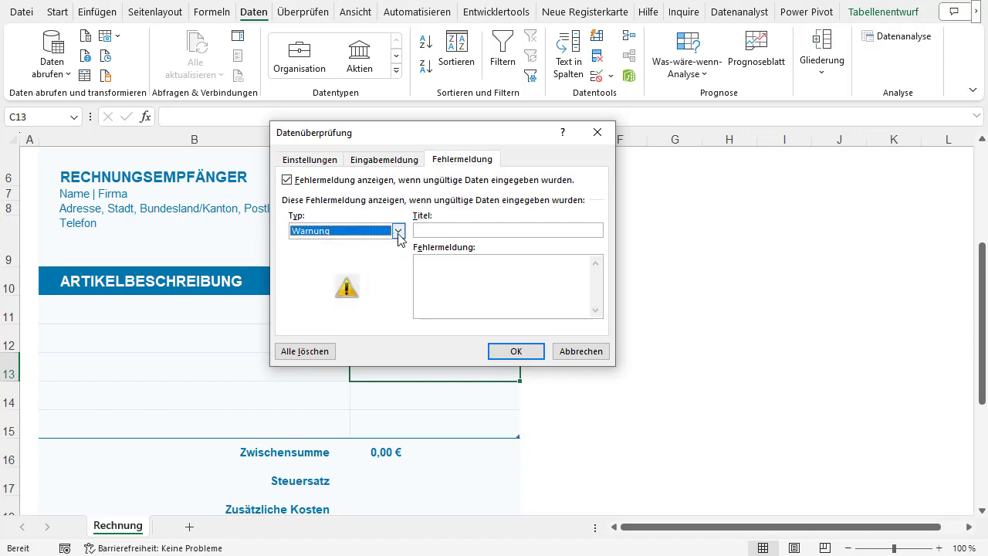
{"action": "left_click", "coordinate": [398, 231]}
{"action": "left_click", "coordinate": [390, 266]}
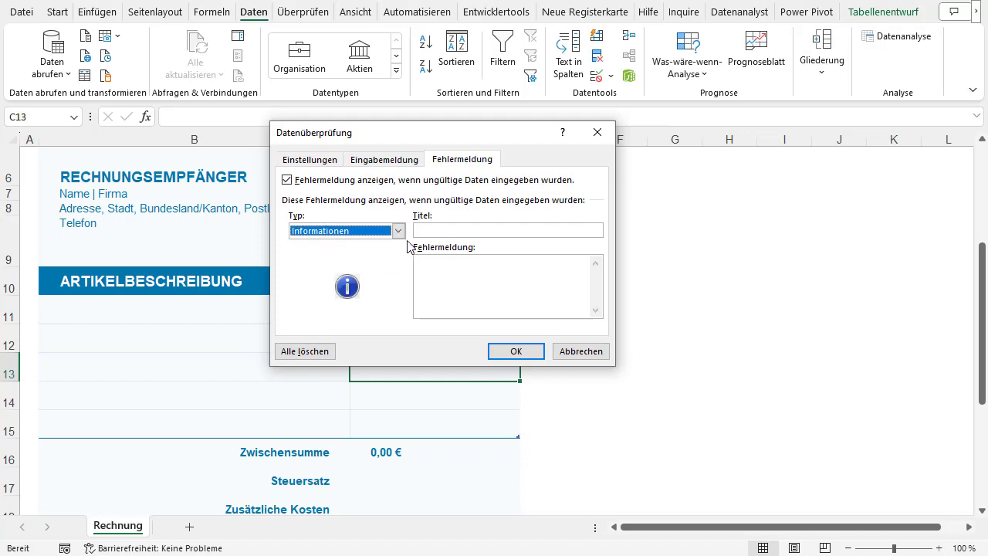
Step: Title the alert 'Information' with message 'Bitte nur ganze Zahlen zwischen -100€ und 1000€' and confirm
{"action": "left_click", "coordinate": [448, 230]}
{"action": "type", "text": "A"}
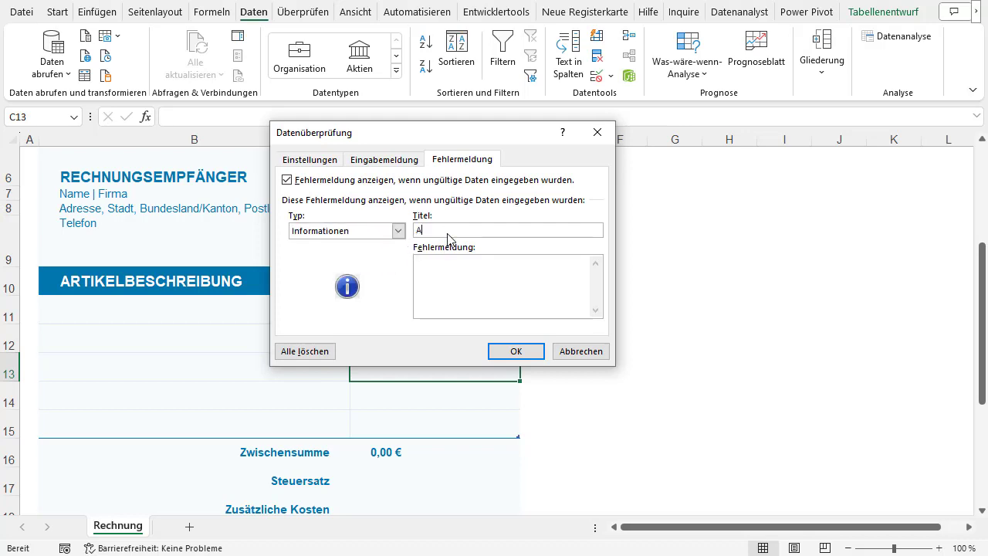
{"action": "type", "text": "ch"}
{"action": "key", "text": "BackSpace"}
{"action": "key", "text": "BackSpace"}
{"action": "key", "text": "BackSpace"}
{"action": "type", "text": "In"}
{"action": "type", "text": "formation"}
{"action": "left_click", "coordinate": [467, 260]}
{"action": "type", "text": "Bitte nu"}
{"action": "key", "text": "BackSpace"}
{"action": "type", "text": "ur ganze "}
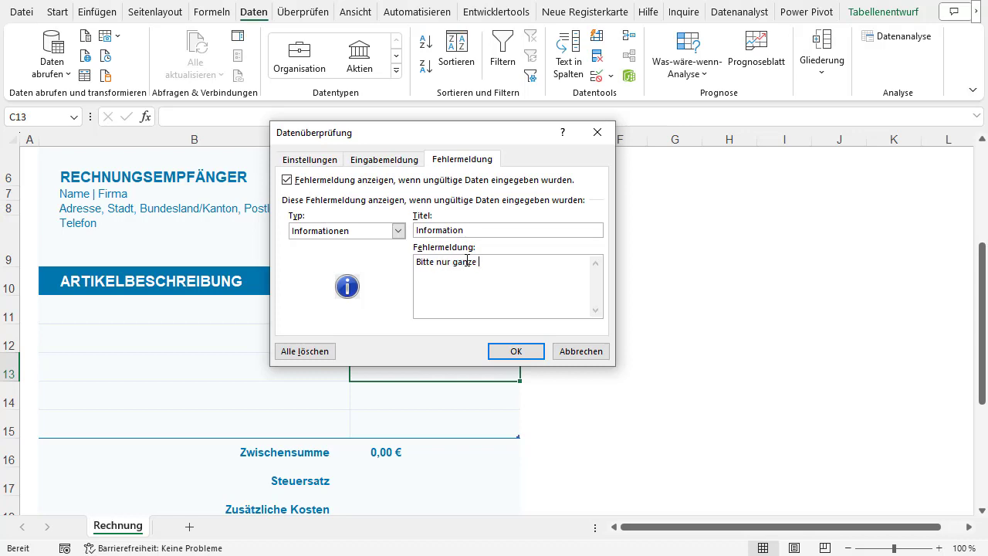
{"action": "type", "text": "Zahlen zwisch"}
{"action": "type", "text": "en -100€ "}
{"action": "type", "text": "und 100"}
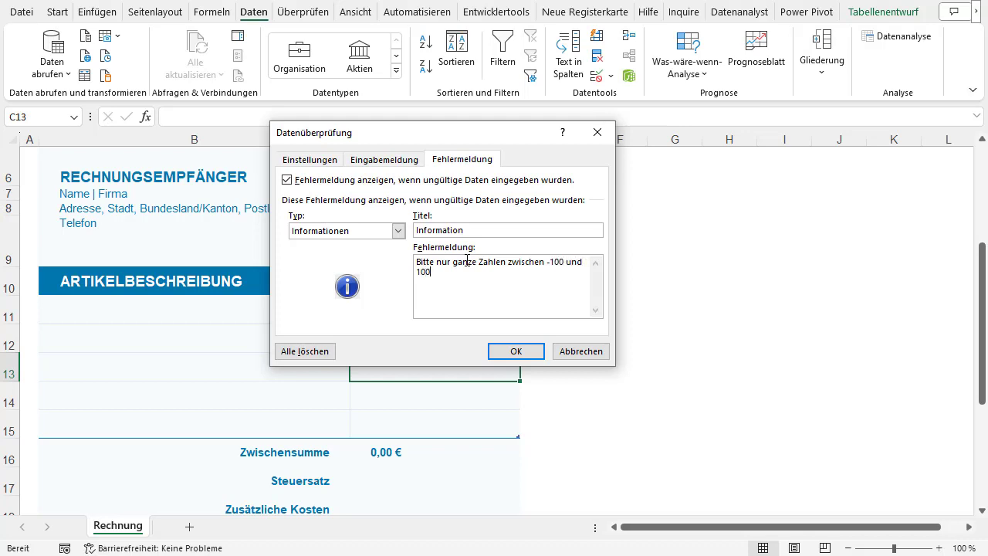
{"action": "type", "text": "0"}
{"action": "type", "text": "€"}
{"action": "left_click", "coordinate": [513, 352]}
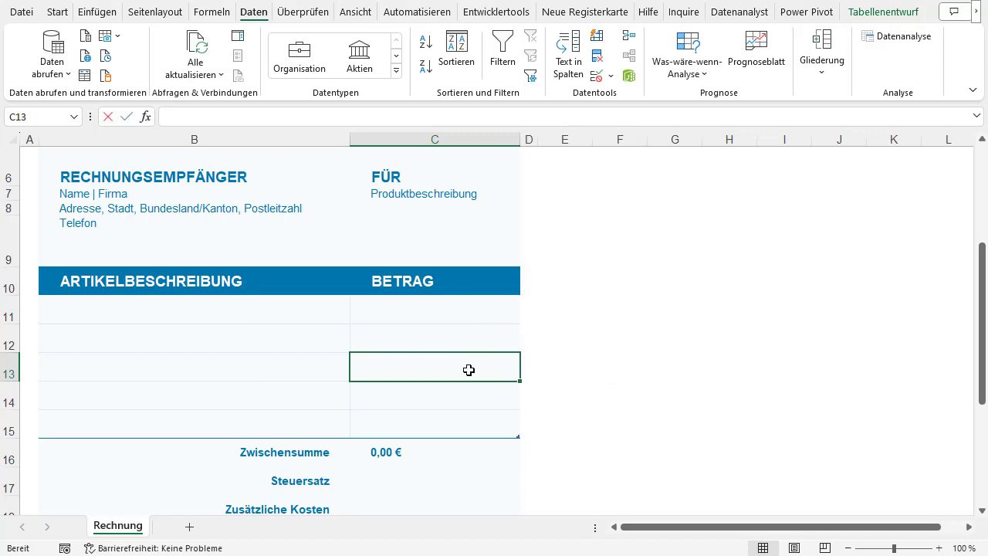
Step: Enter 5.3 in C13 and accept it past the Information alert, showing 45.356,00 €
{"action": "type", "text": "5.3"}
{"action": "key", "text": "Return"}
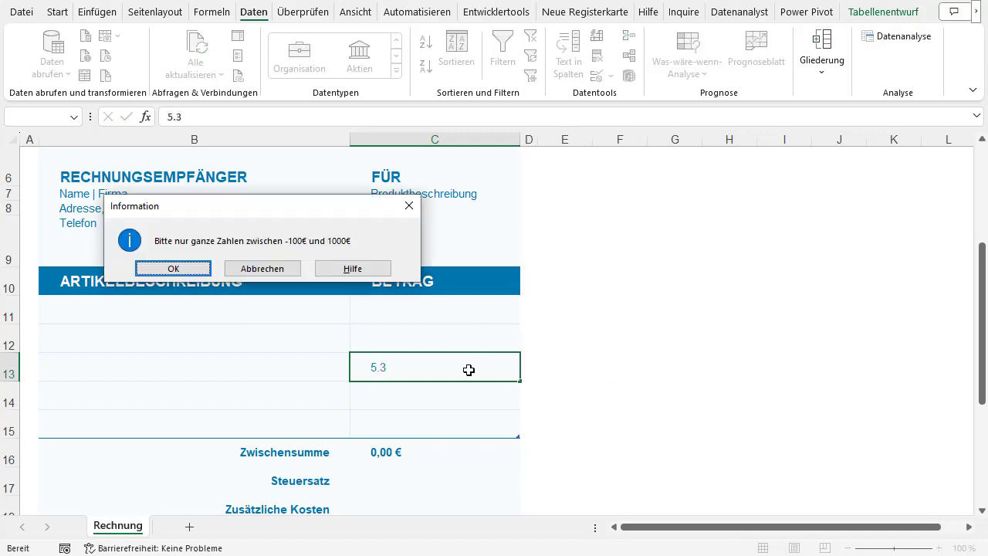
{"action": "left_click_drag", "start_coordinate": [272, 206], "coordinate": [426, 258]}
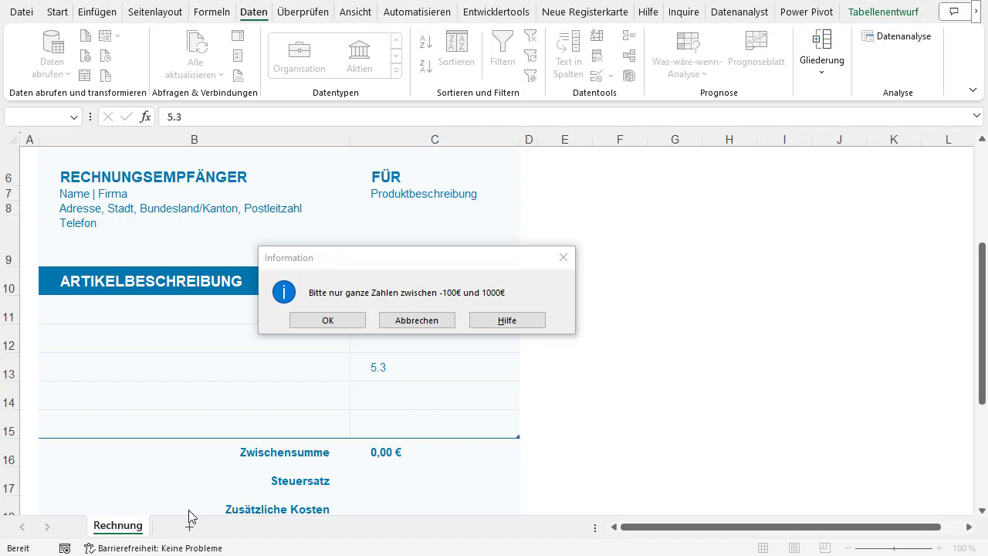
{"action": "left_click", "coordinate": [339, 322]}
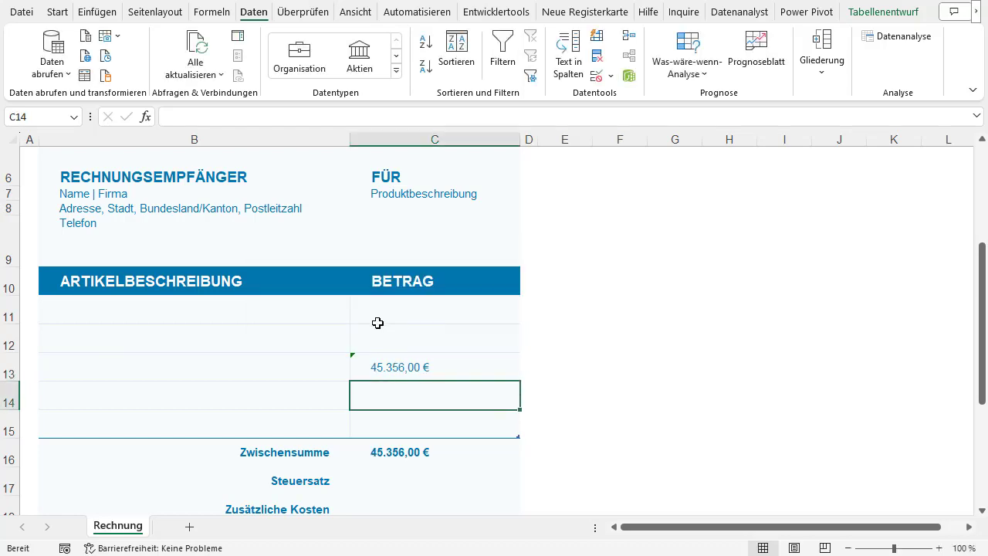
{"action": "left_click", "coordinate": [425, 369]}
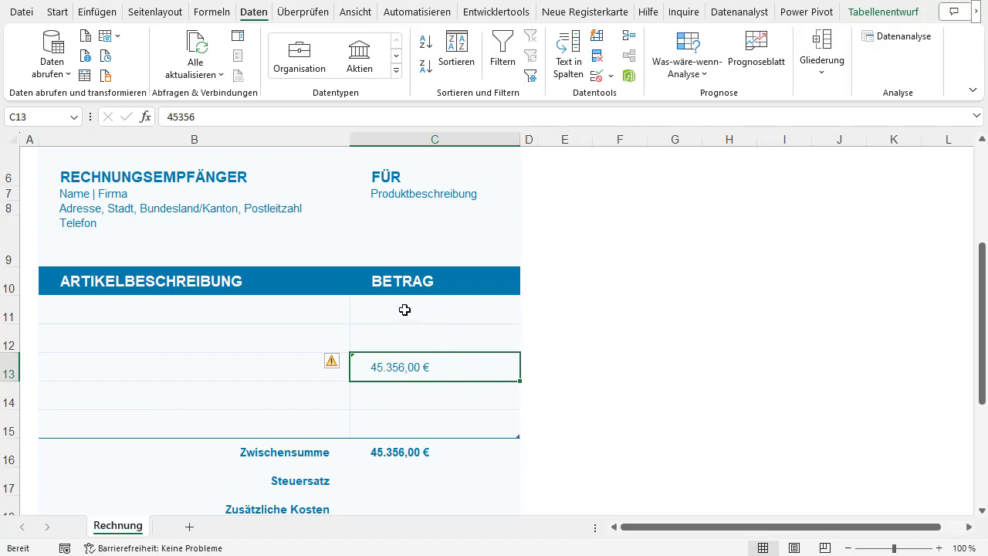
{"action": "scroll", "coordinate": [404, 317], "scroll_direction": "up", "scroll_amount": 2}
{"action": "scroll", "coordinate": [404, 318], "scroll_direction": "down", "scroll_amount": 1}
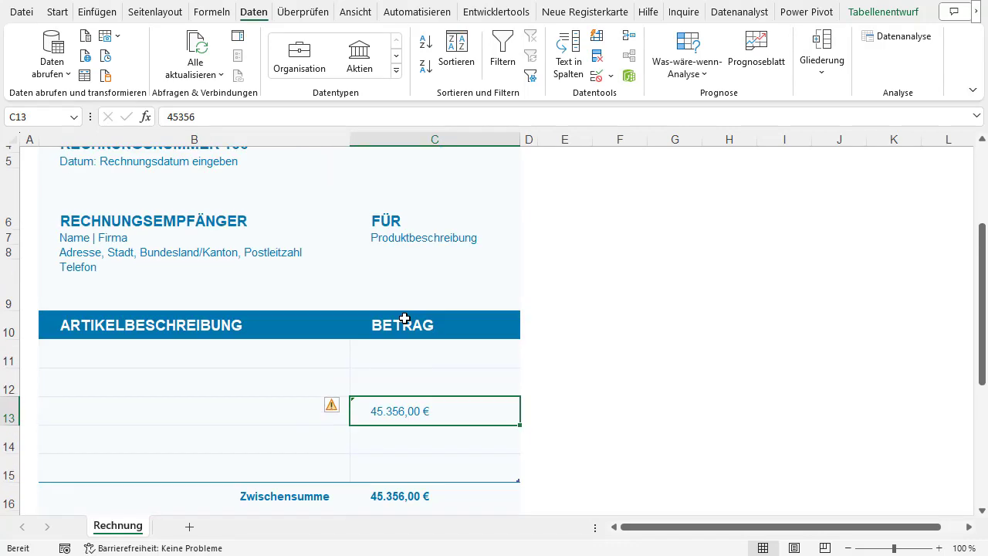